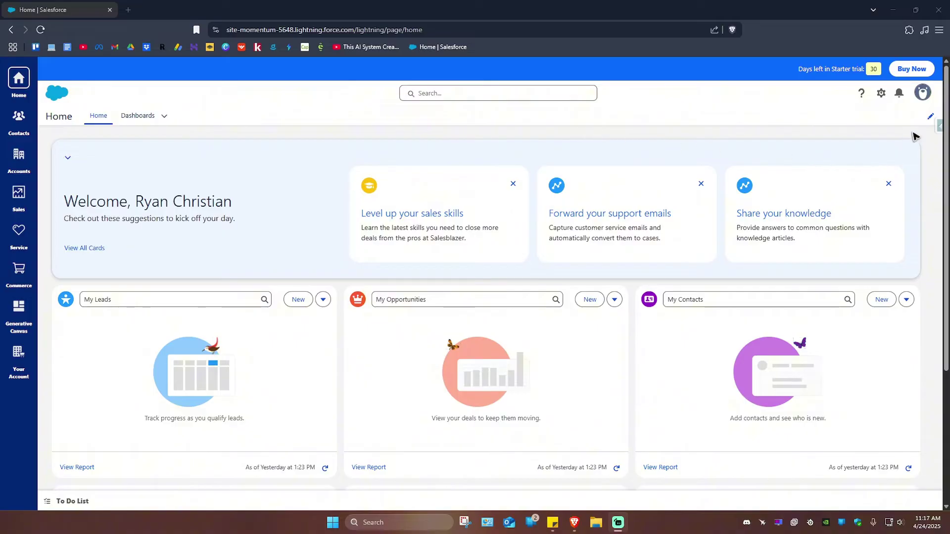
- Add Contacts to the Home app's navigation bar after Dashboards and save the nav bar
left_click(928, 118)
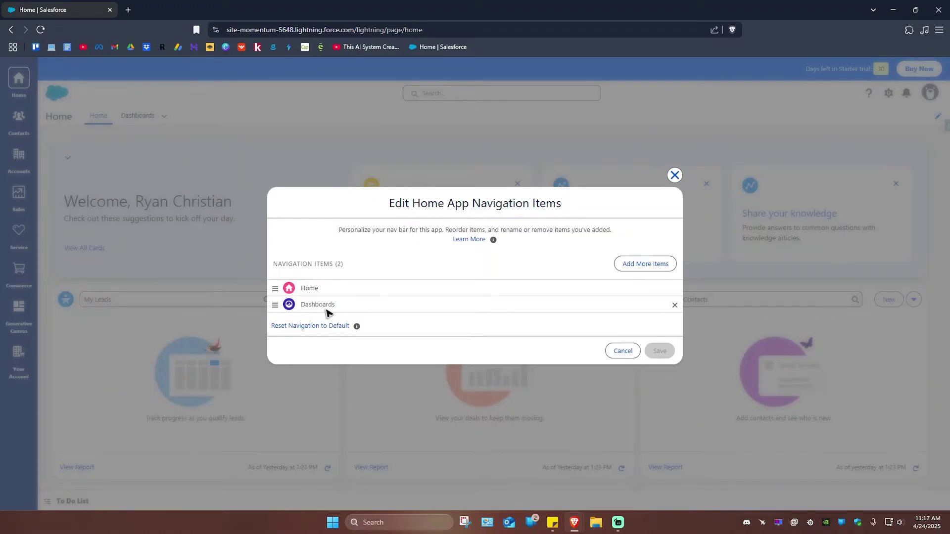
left_click(648, 267)
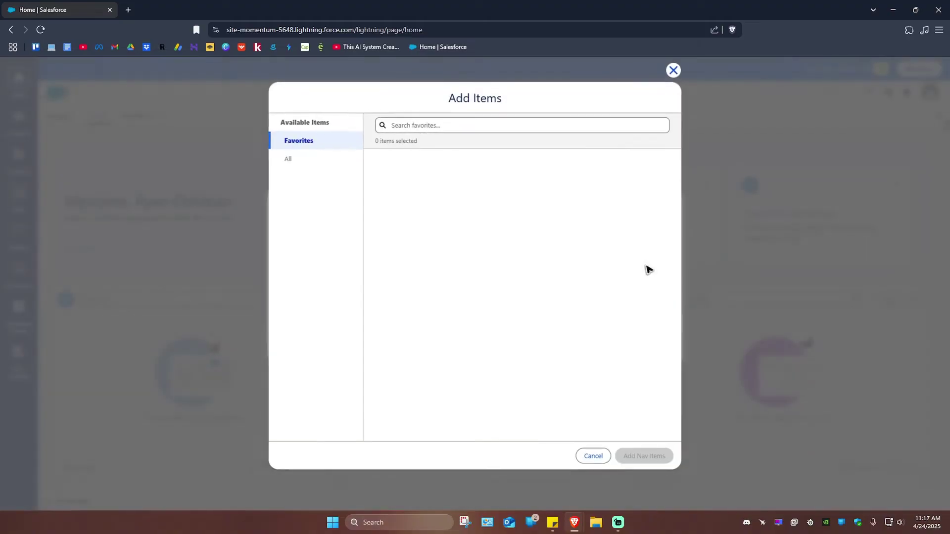
left_click(289, 159)
scroll(512, 253, "down", 12)
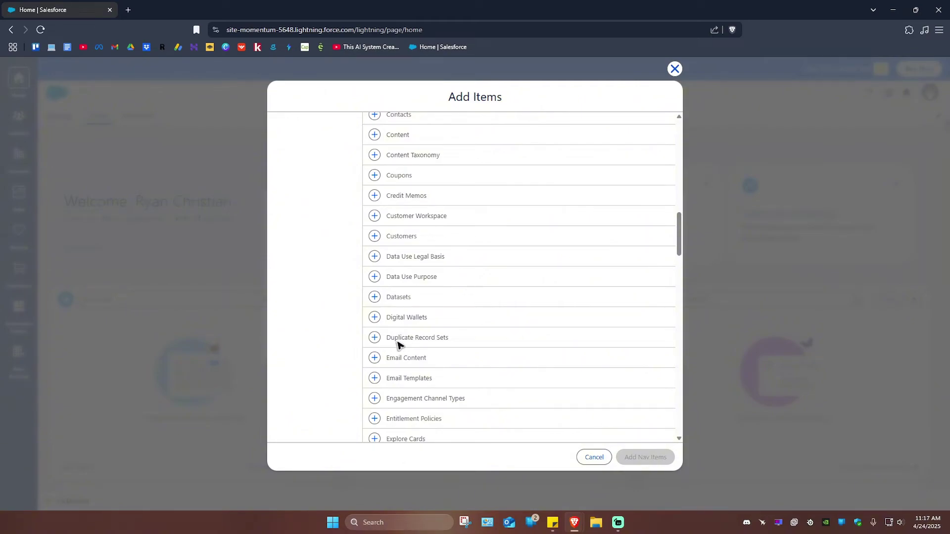
scroll(399, 349, "up", 3)
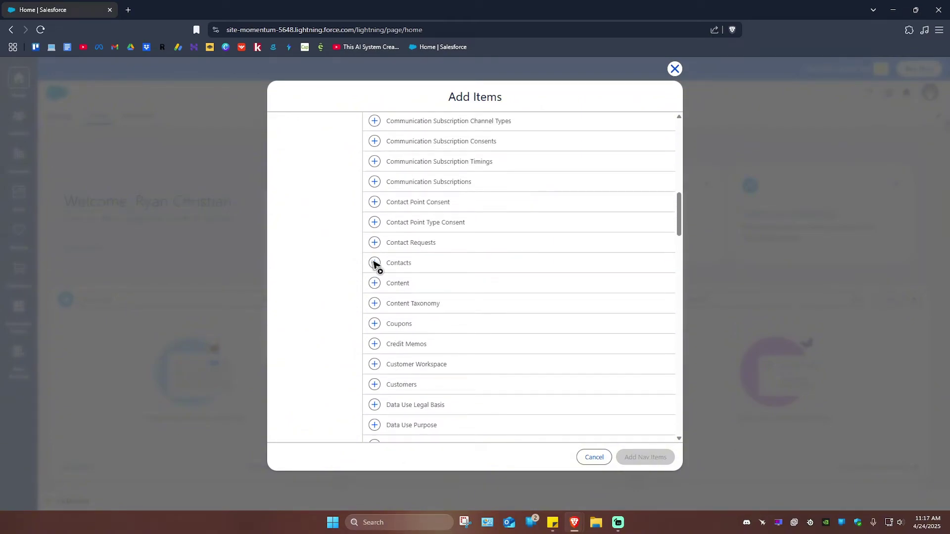
left_click(375, 262)
left_click(648, 457)
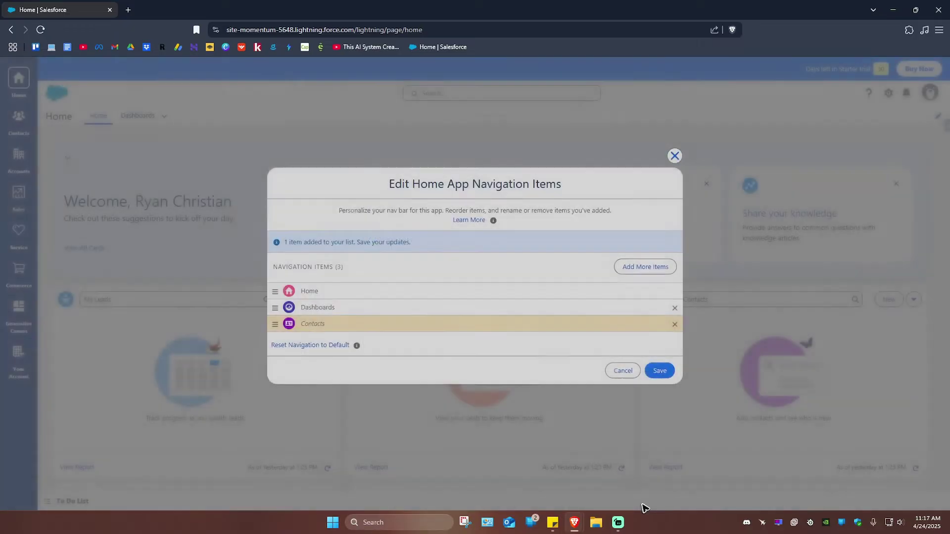
left_click(663, 372)
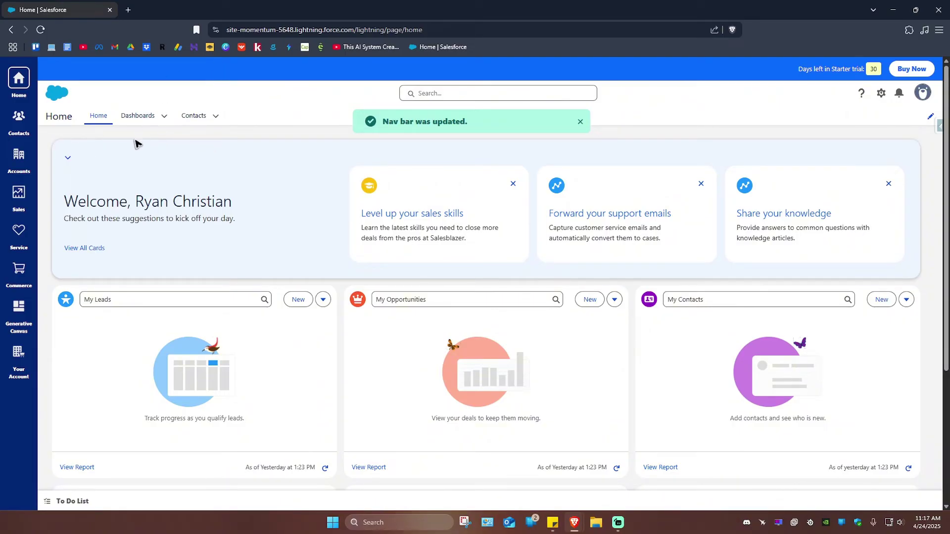
- Go to the Dashboards list and start a new dashboard
left_click(141, 122)
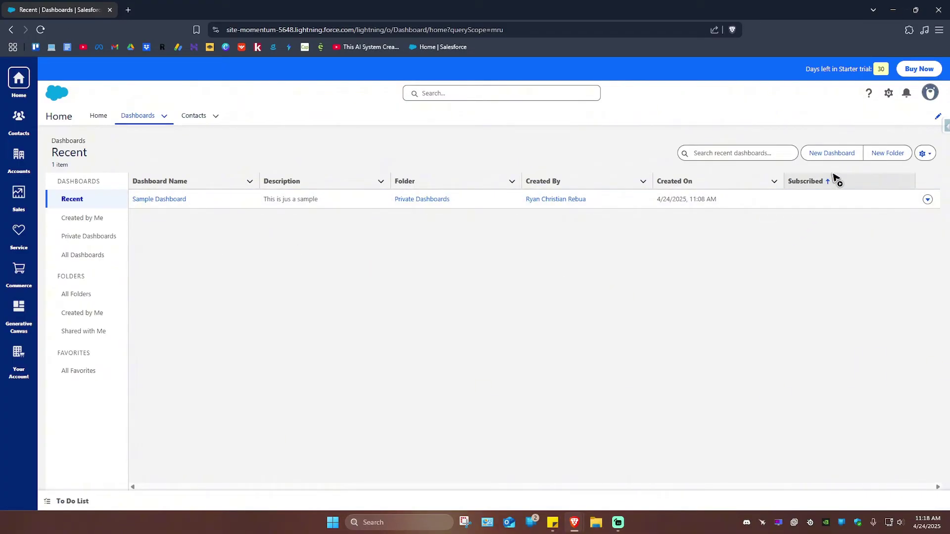
left_click(821, 159)
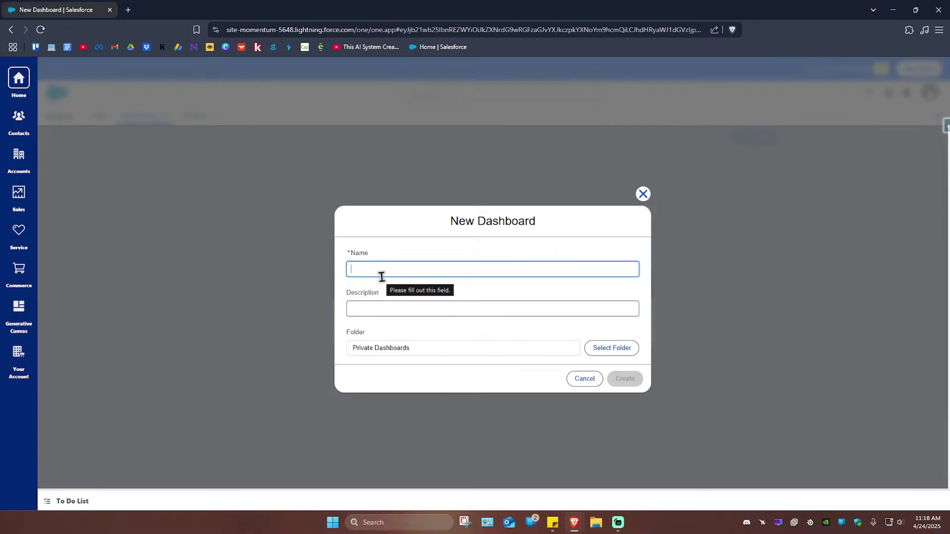
- Name the dashboard 'Another Dashboard Sample' with description 'This is just another sample'
type("Another Dashboard Sample")
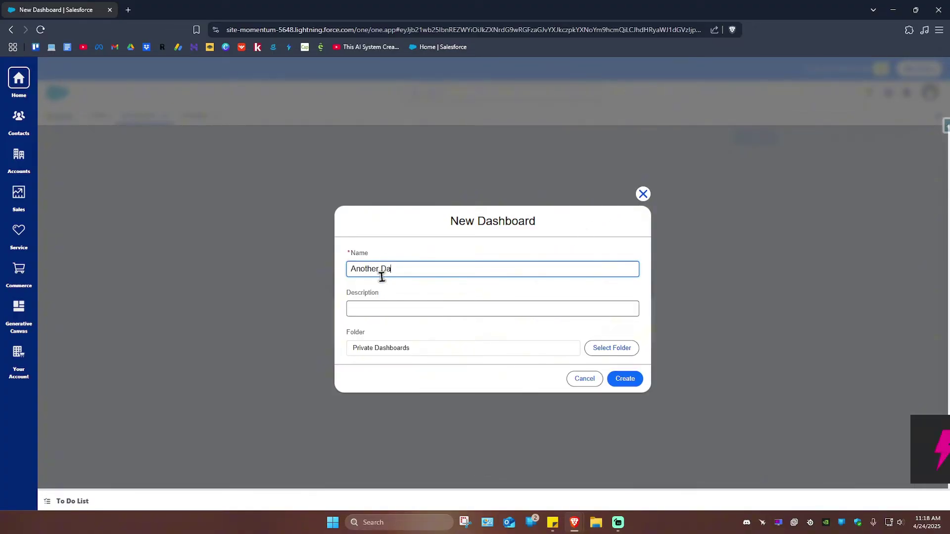
left_click(386, 311)
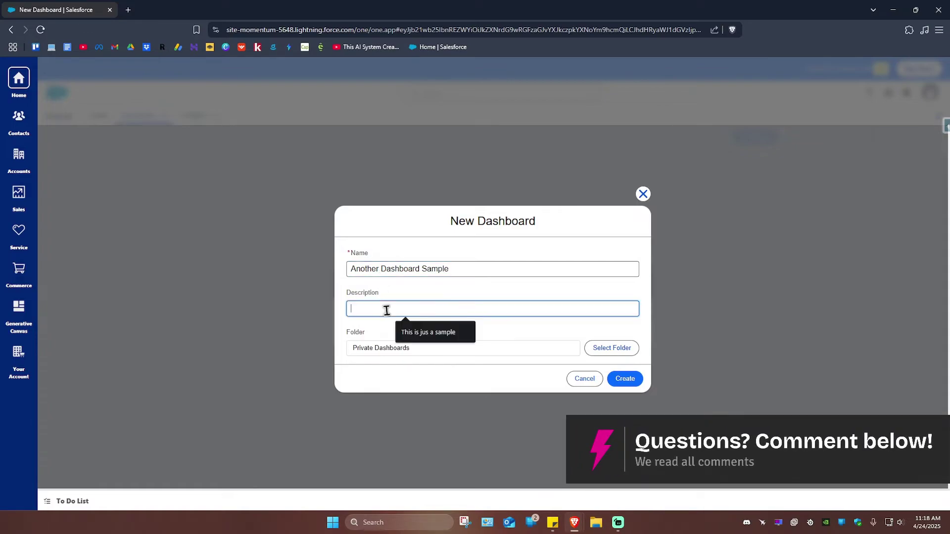
left_click(434, 332)
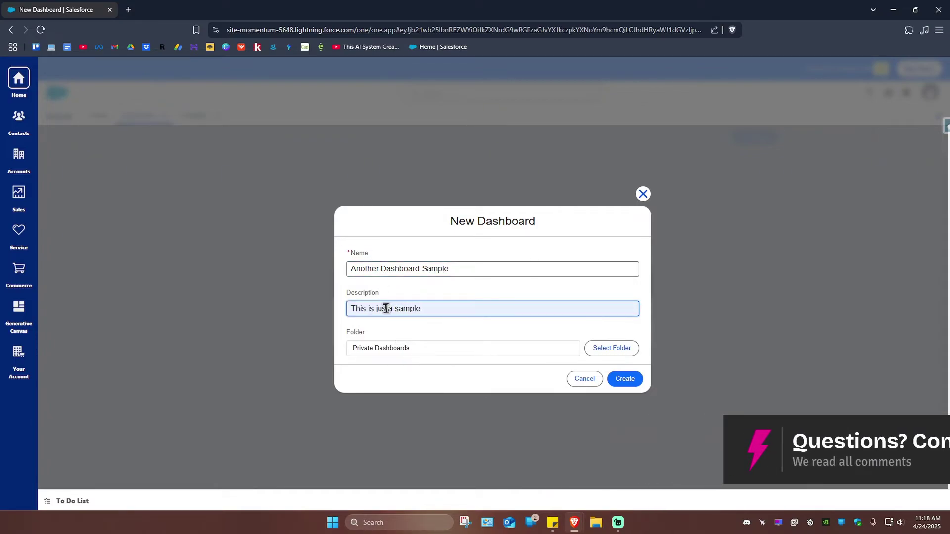
left_click(386, 308)
type("t")
left_click(398, 309)
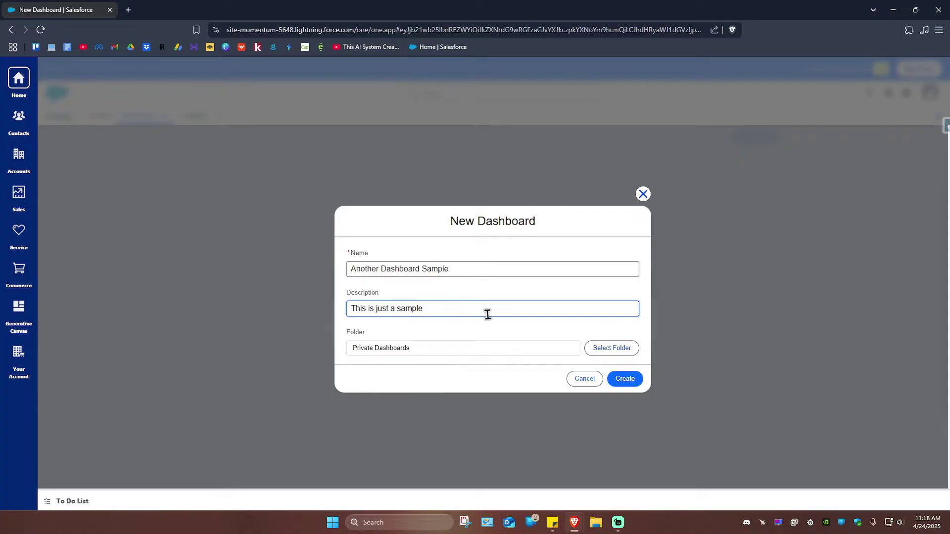
type("nother")
- Keep the dashboard in Private Dashboards and create it
left_click(612, 348)
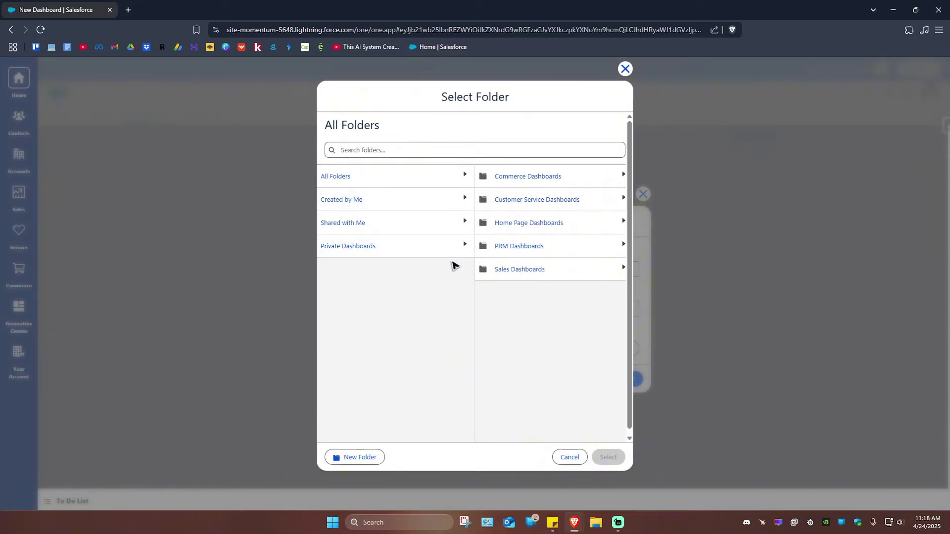
left_click(624, 69)
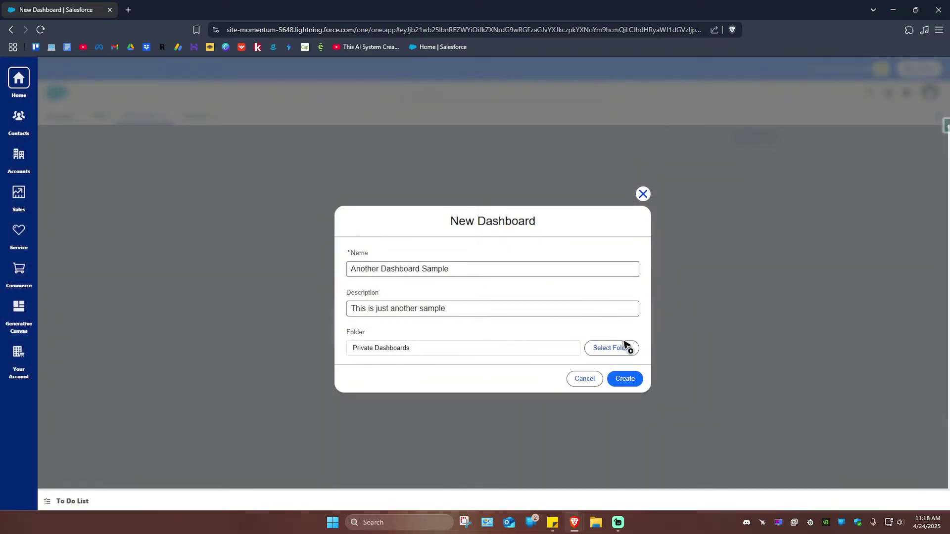
left_click(625, 379)
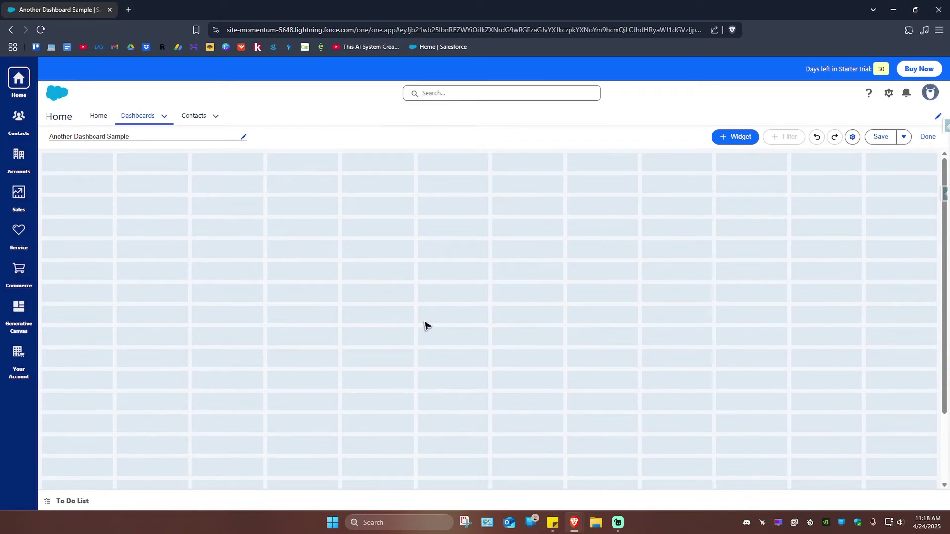
- Add a Chart or Table widget using the All Opportunities report from Created by Me
left_click(742, 140)
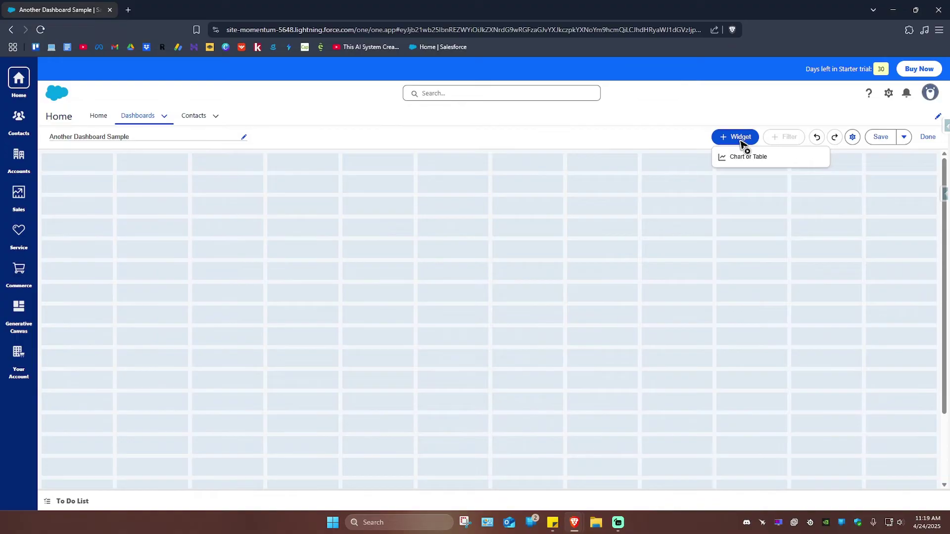
left_click(748, 158)
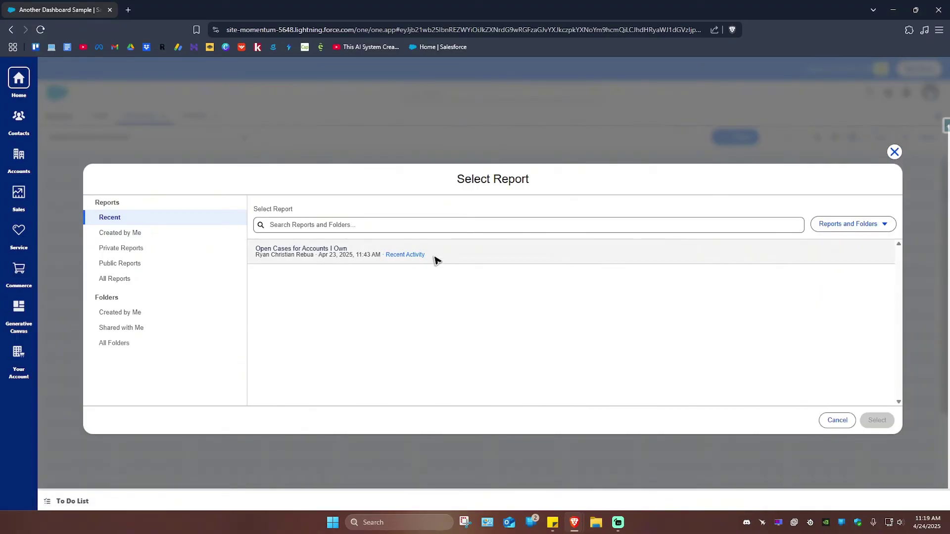
left_click(149, 234)
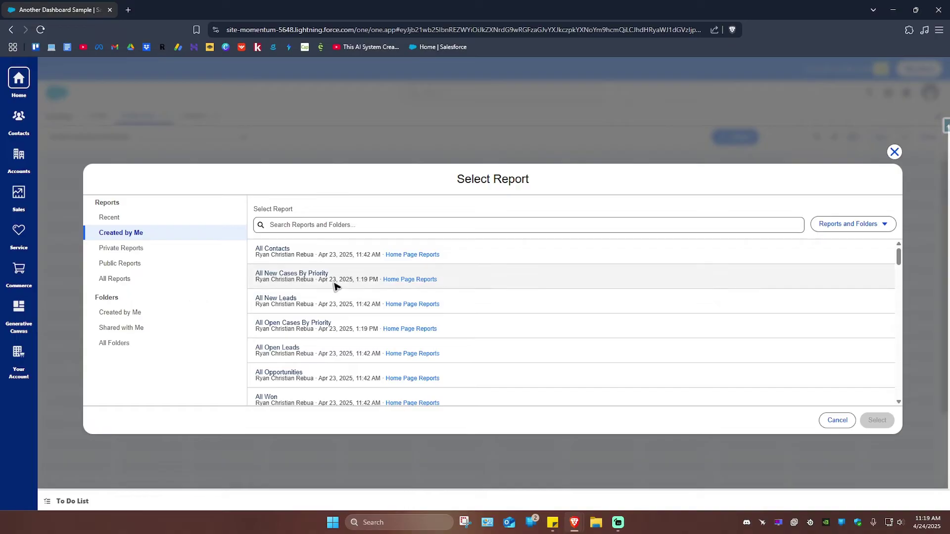
scroll(408, 312, "down", 2)
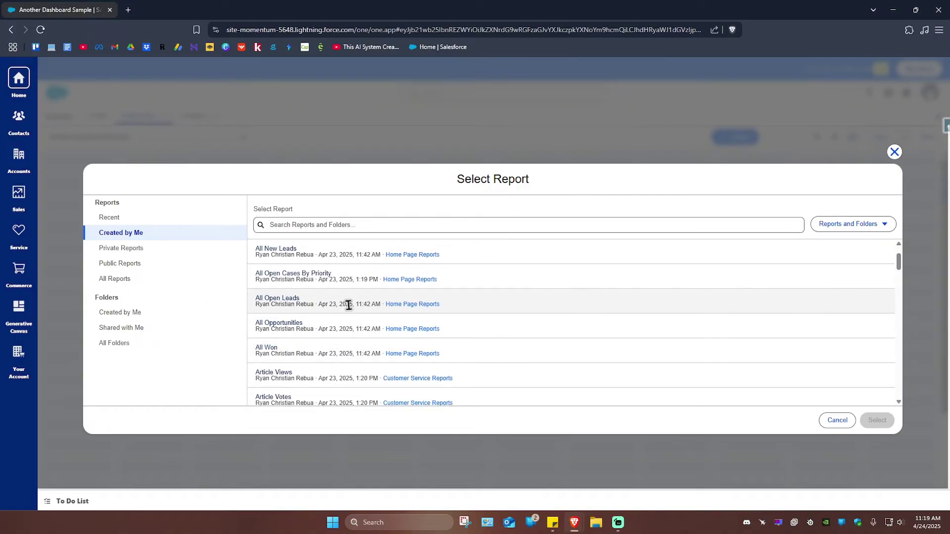
left_click(287, 325)
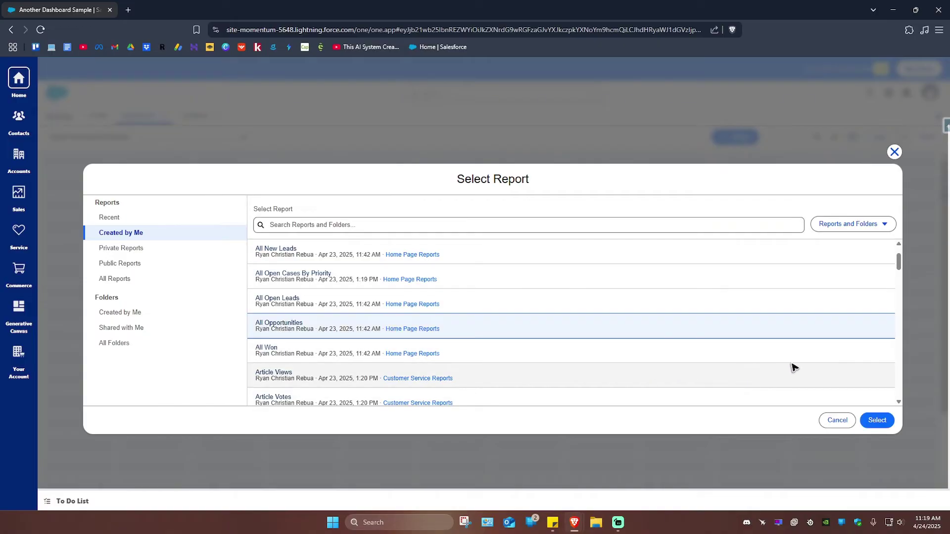
left_click(881, 422)
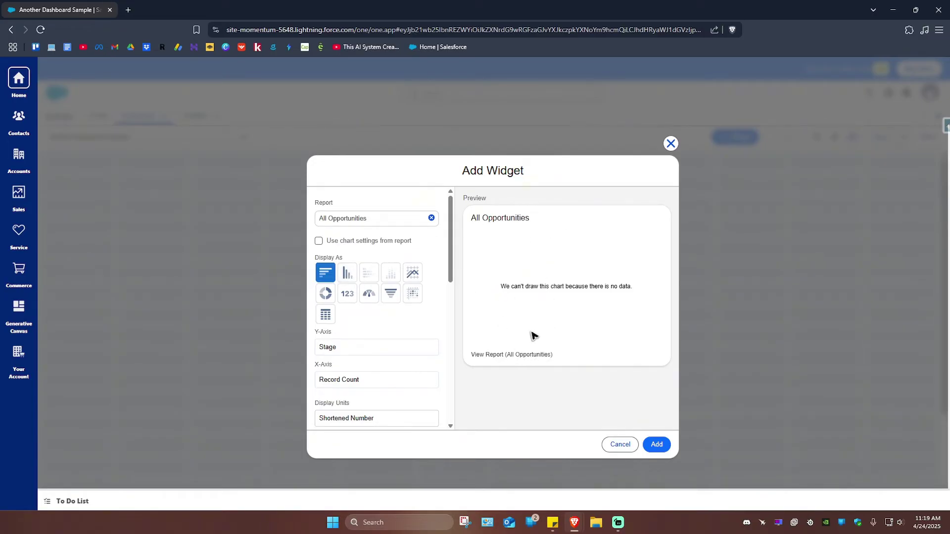
- Make the widget a cumulative line chart, keeping the Y-axis range automatic
left_click(347, 273)
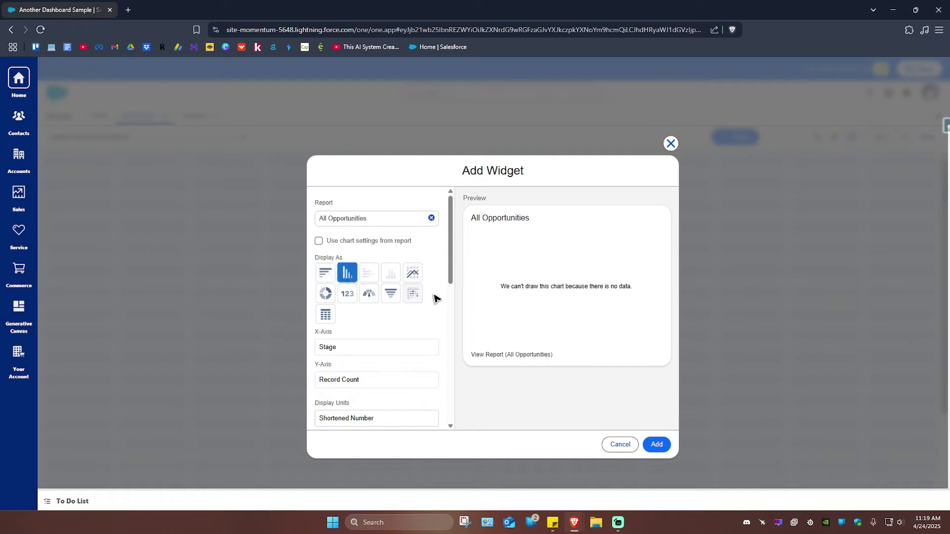
left_click(411, 273)
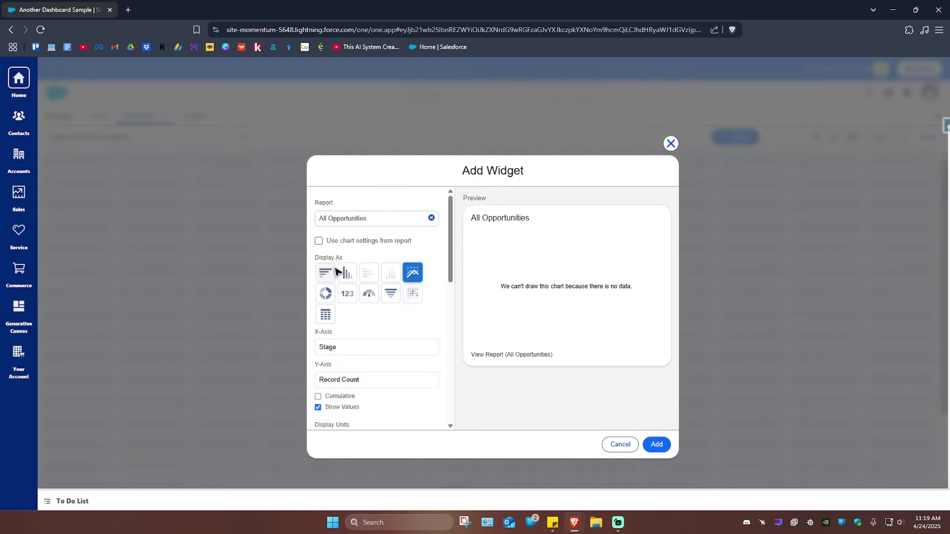
scroll(361, 296, "down", 1)
scroll(362, 296, "down", 2)
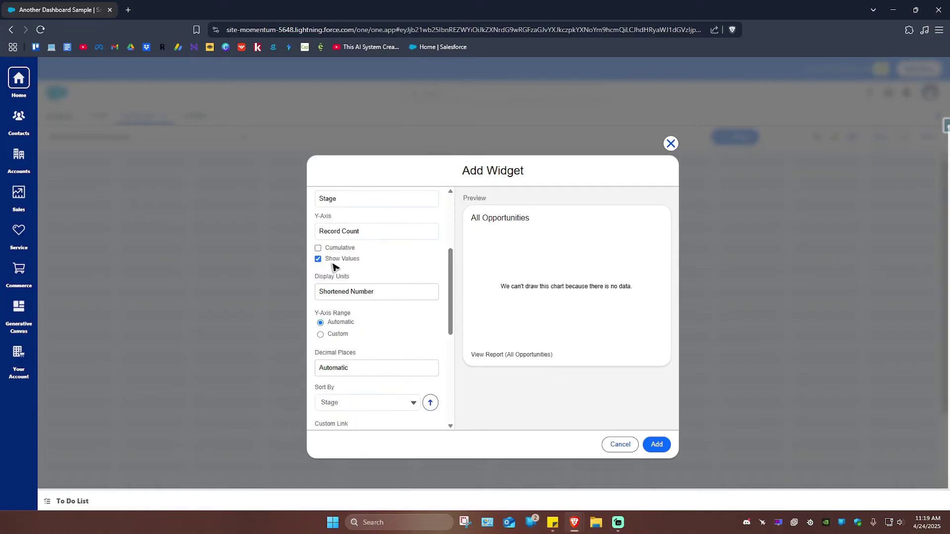
left_click(318, 248)
scroll(376, 271, "down", 1)
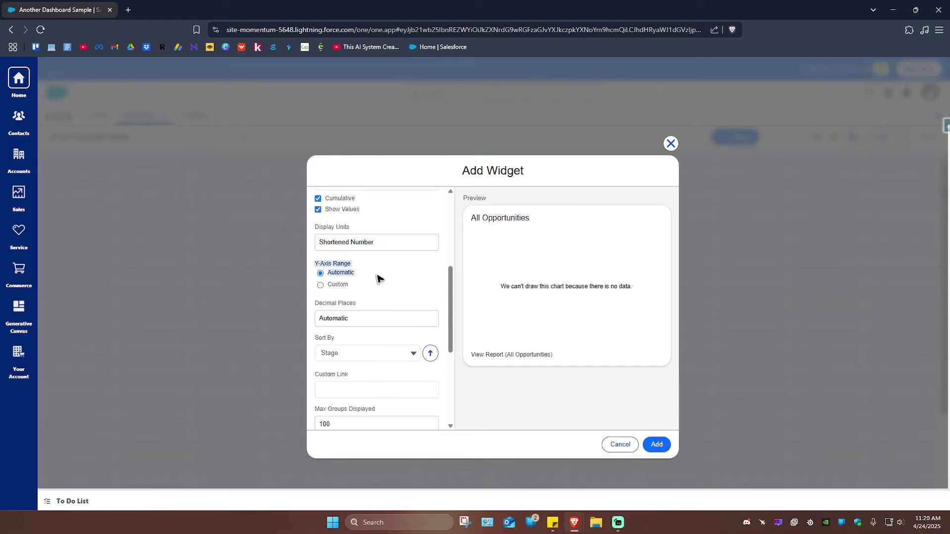
left_click(337, 285)
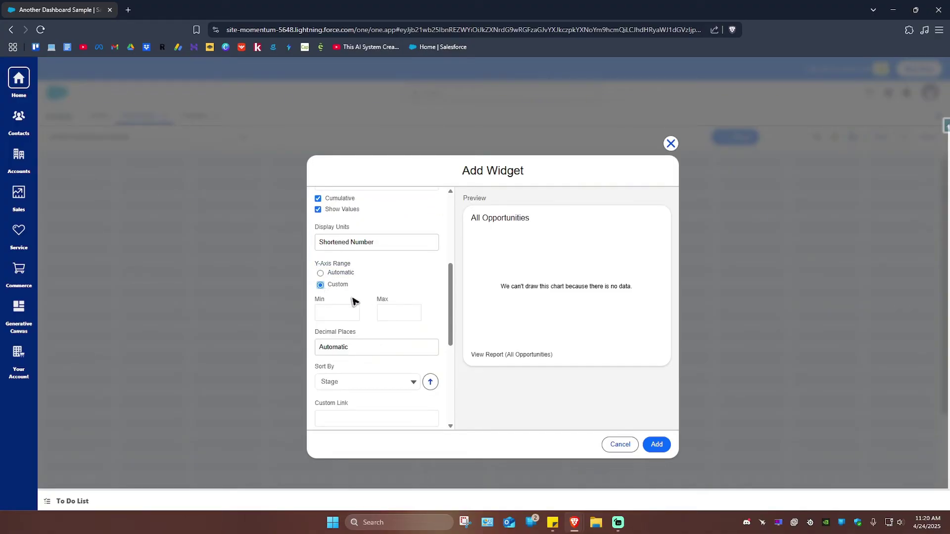
left_click(320, 273)
- Apply the Dark widget theme and add the widget to the dashboard
scroll(385, 290, "down", 2)
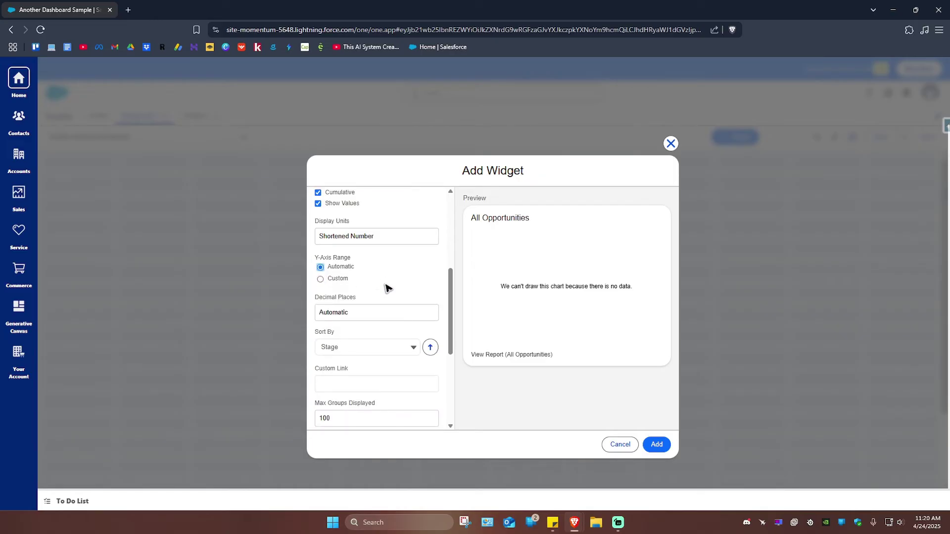
left_click(381, 255)
scroll(403, 305, "down", 2)
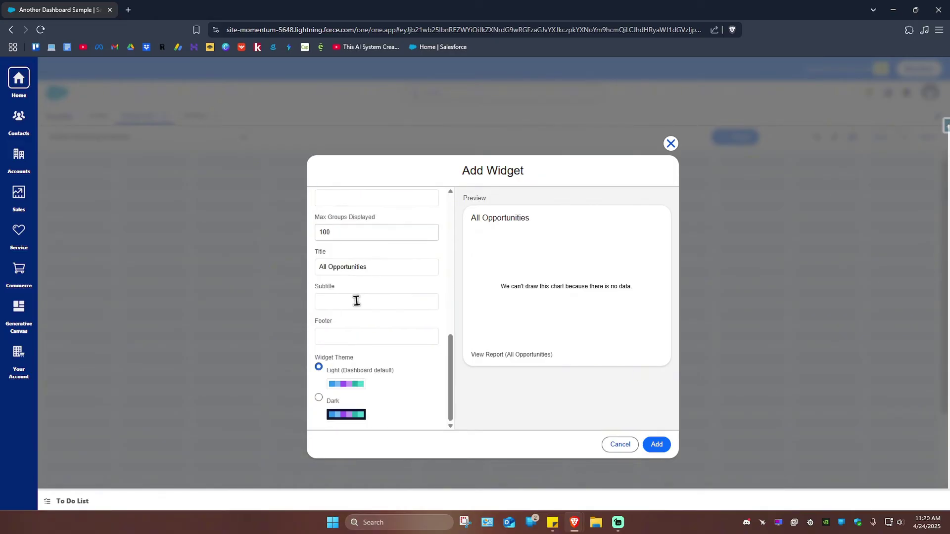
left_click(356, 300)
left_click(365, 328)
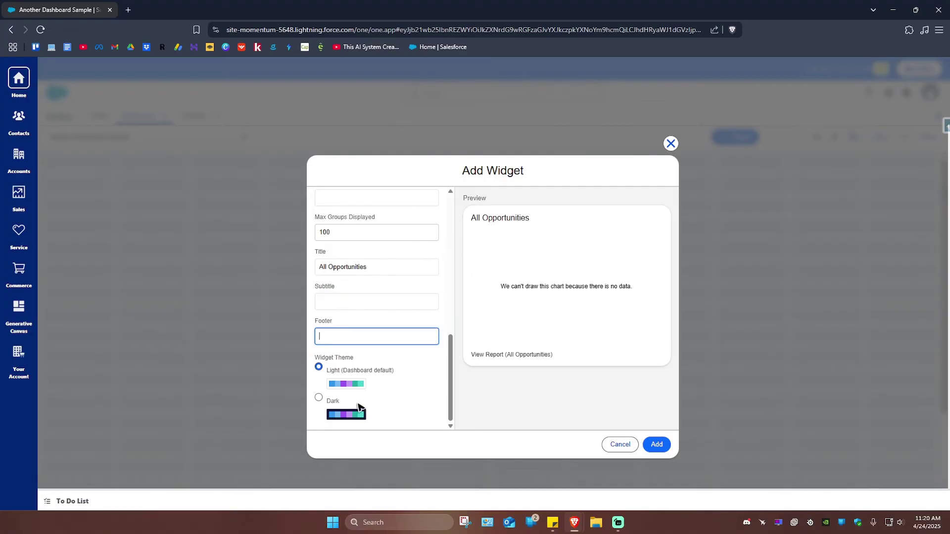
left_click(319, 398)
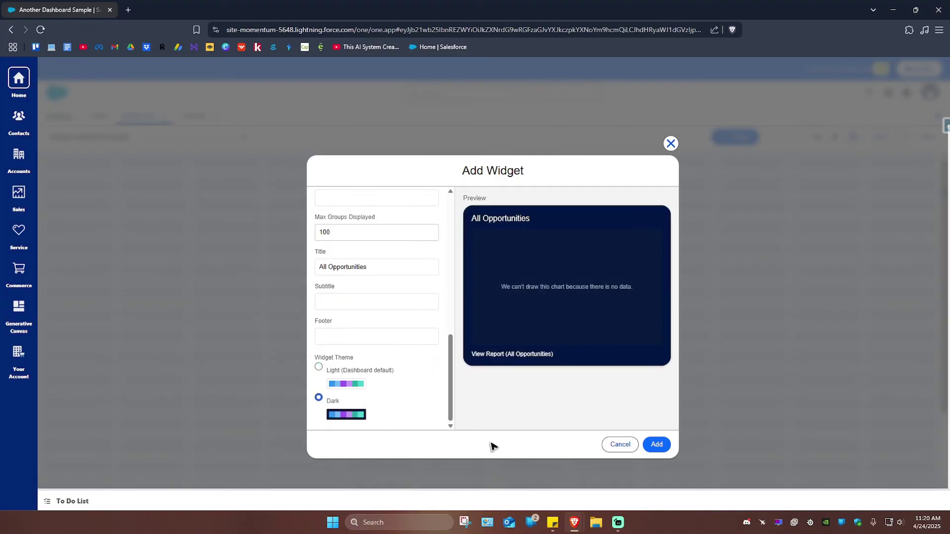
left_click(654, 449)
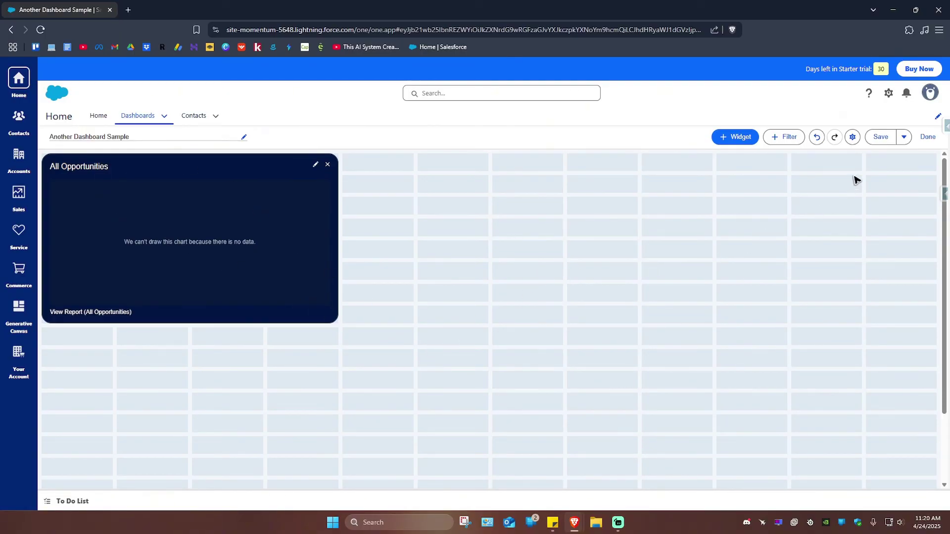
- Save Another Dashboard Sample, finish editing, and return to the Home page
left_click(880, 139)
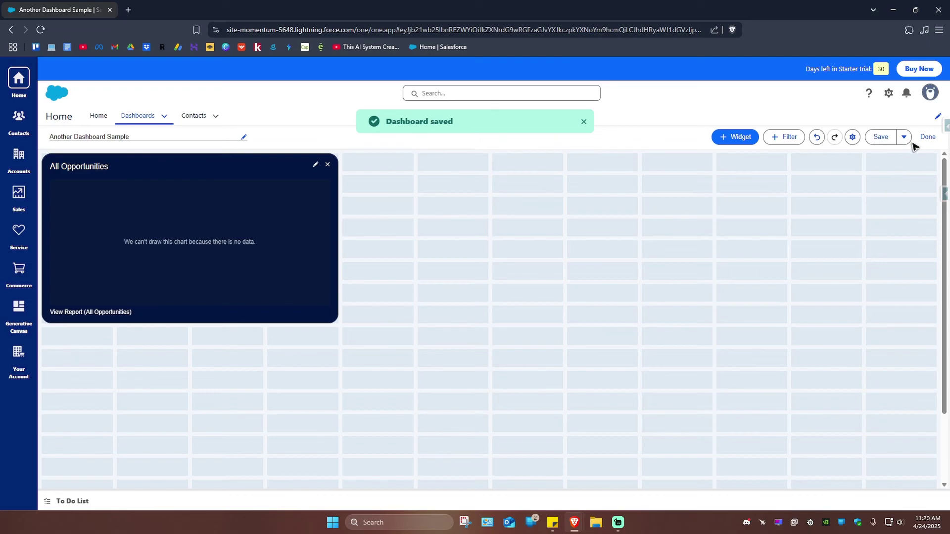
left_click(926, 139)
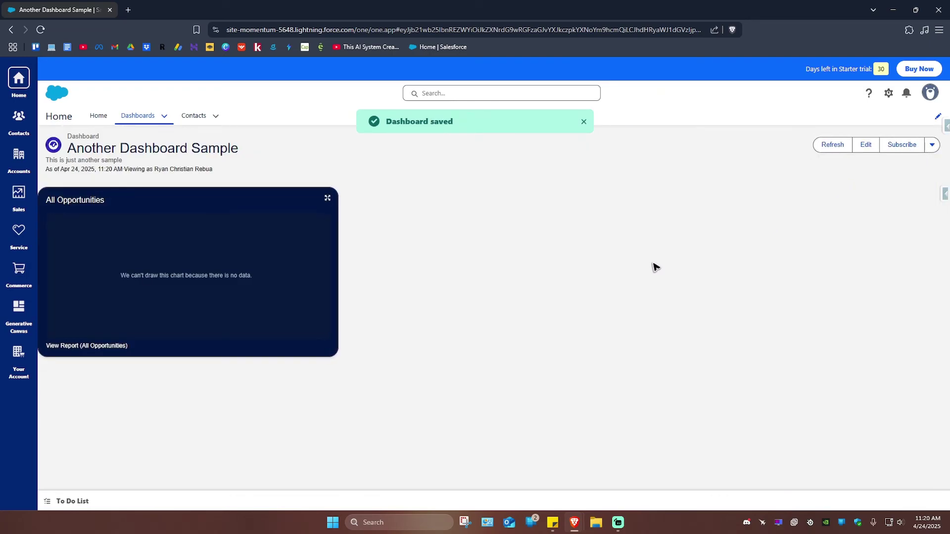
left_click(49, 97)
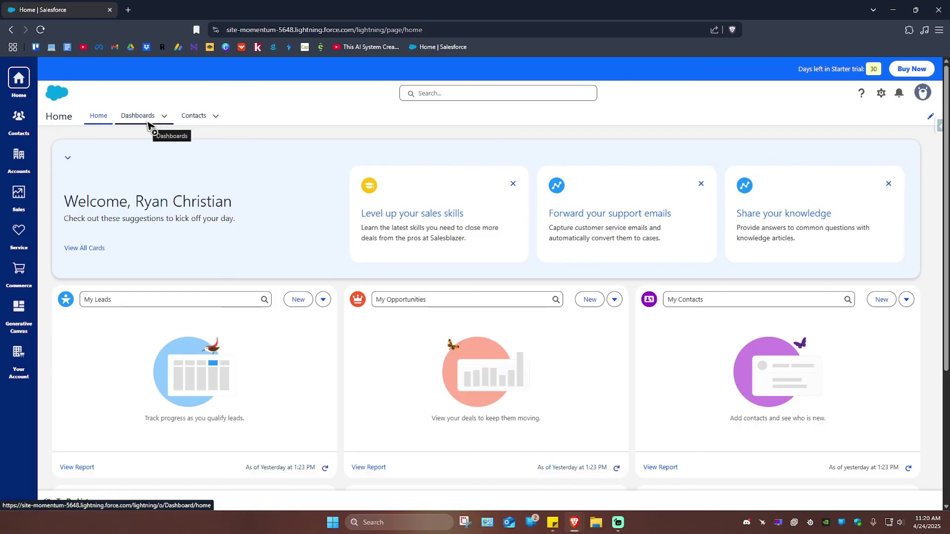
- Open Another Dashboard Sample from the Recent dashboards list
left_click(147, 122)
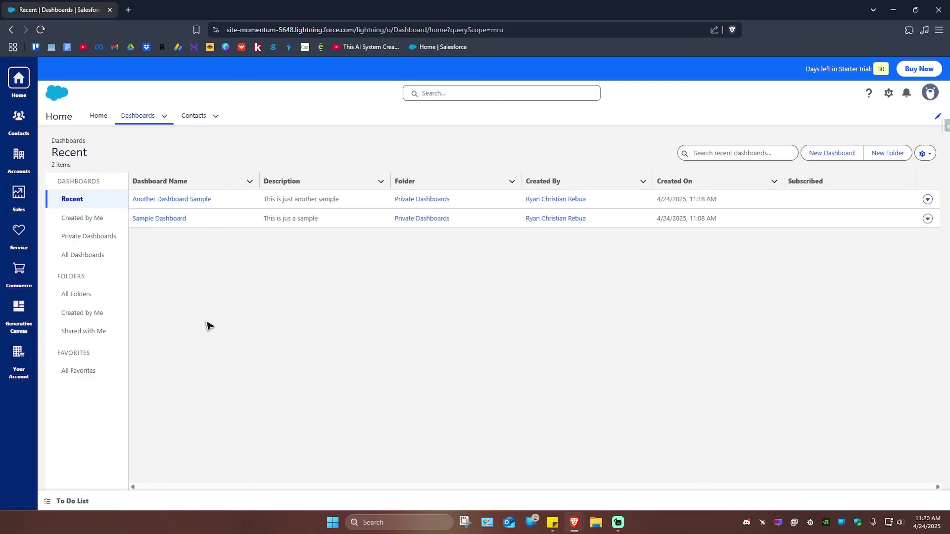
left_click_drag(200, 171, 196, 197)
left_click(325, 311)
left_click(188, 203)
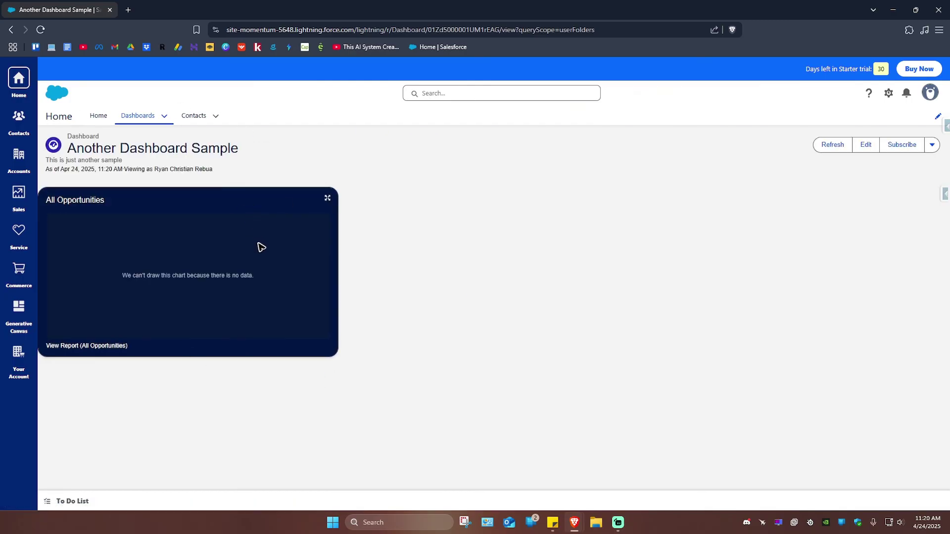
left_click(328, 199)
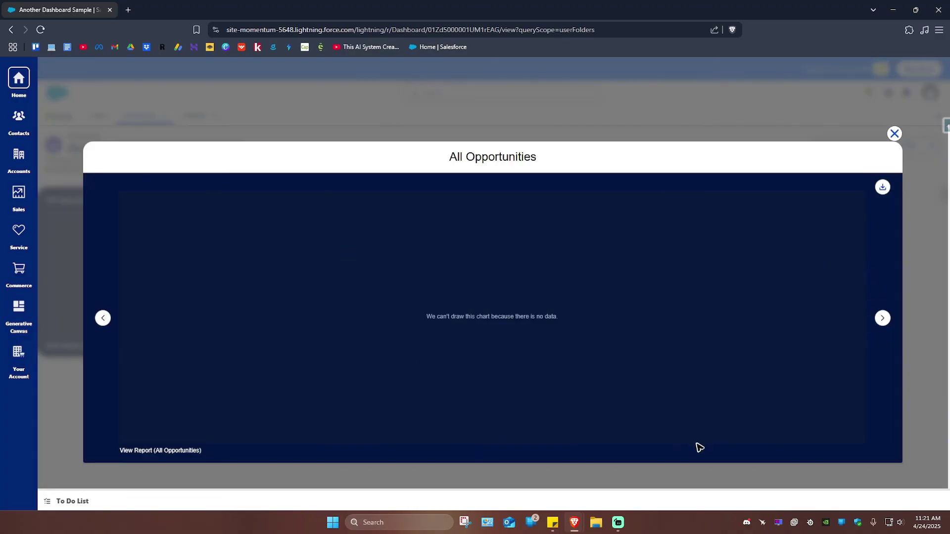
left_click(882, 187)
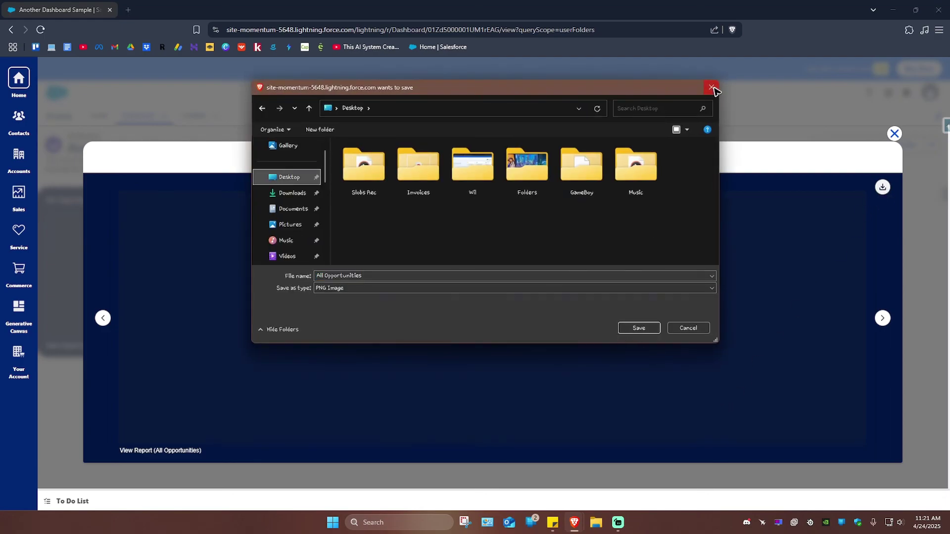
left_click(711, 88)
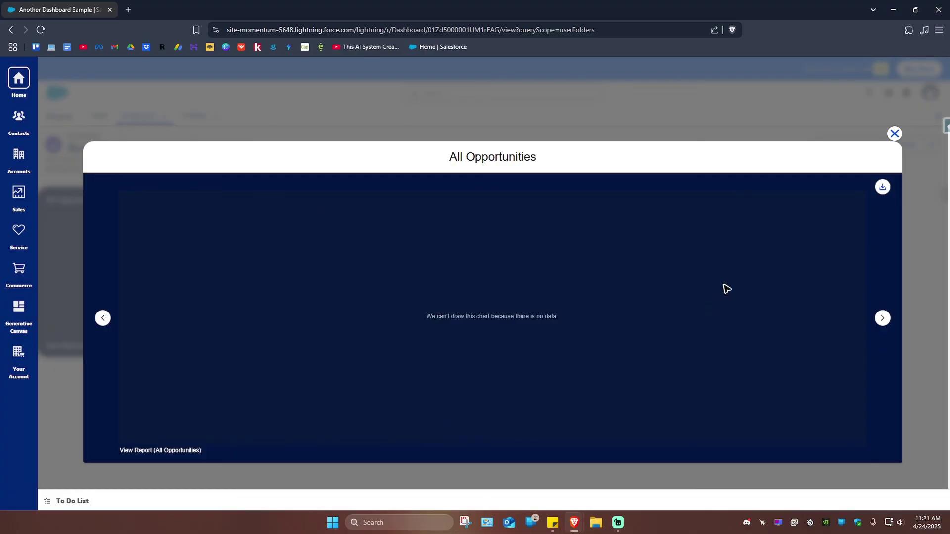
left_click(894, 134)
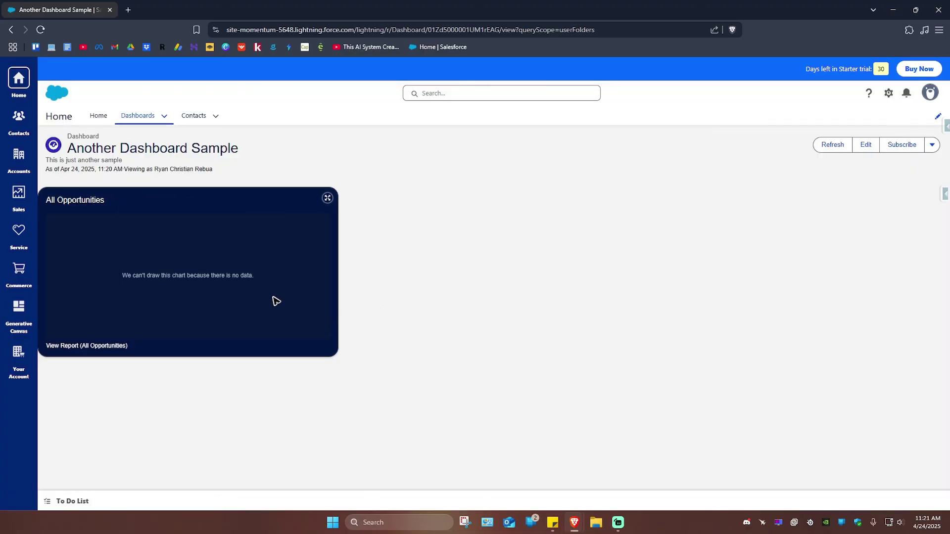